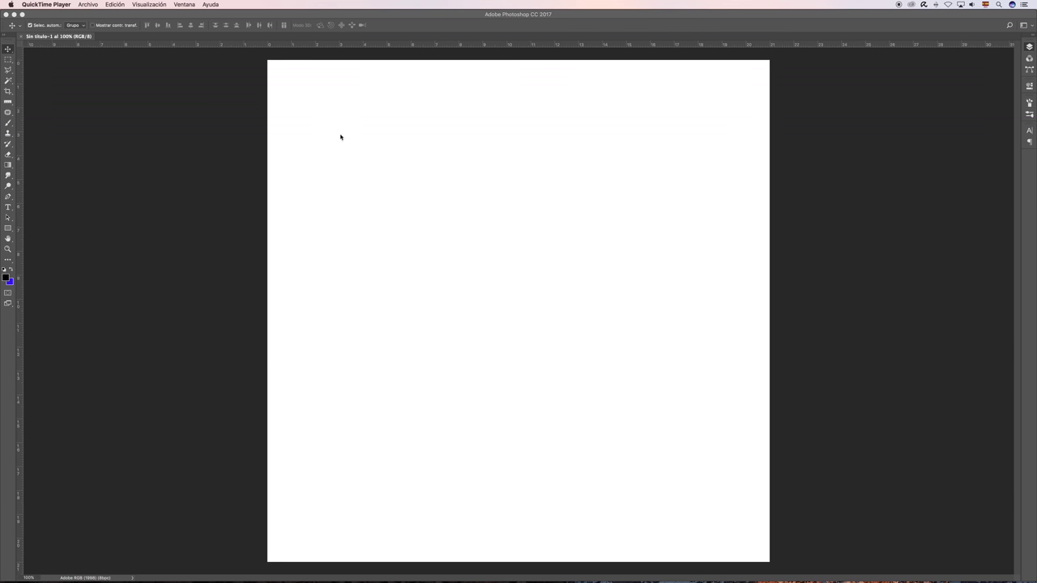
# Zoom the blank canvas out to about 62% with the Zoom tool, centred in the workspace.
pyautogui.click(8, 250)
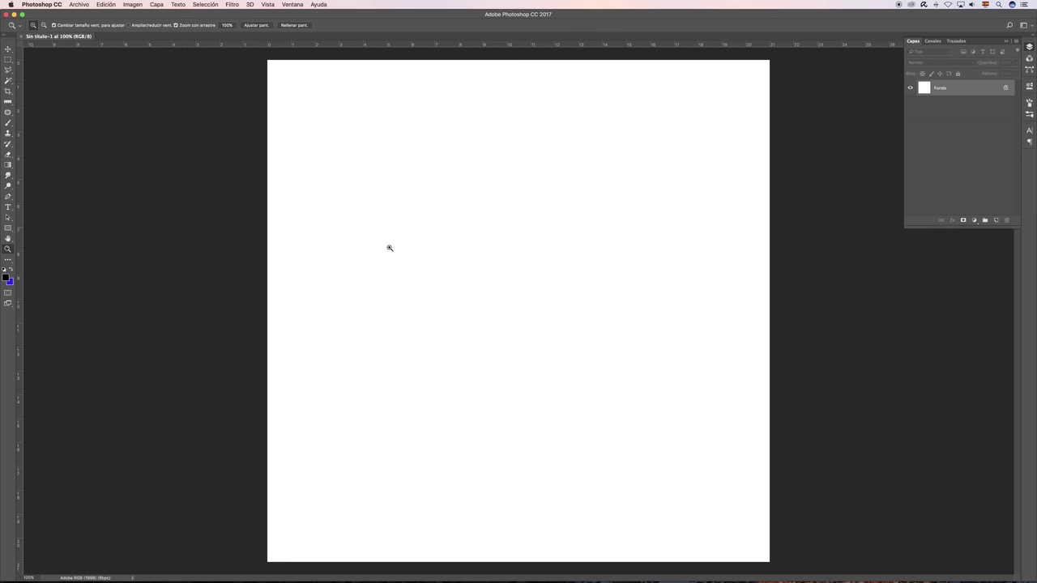
pyautogui.moveTo(502, 249)
pyautogui.mouseDown()
pyautogui.moveTo(481, 229)
pyautogui.moveTo(490, 244)
pyautogui.moveTo(479, 243)
pyautogui.moveTo(497, 232)
pyautogui.mouseUp()
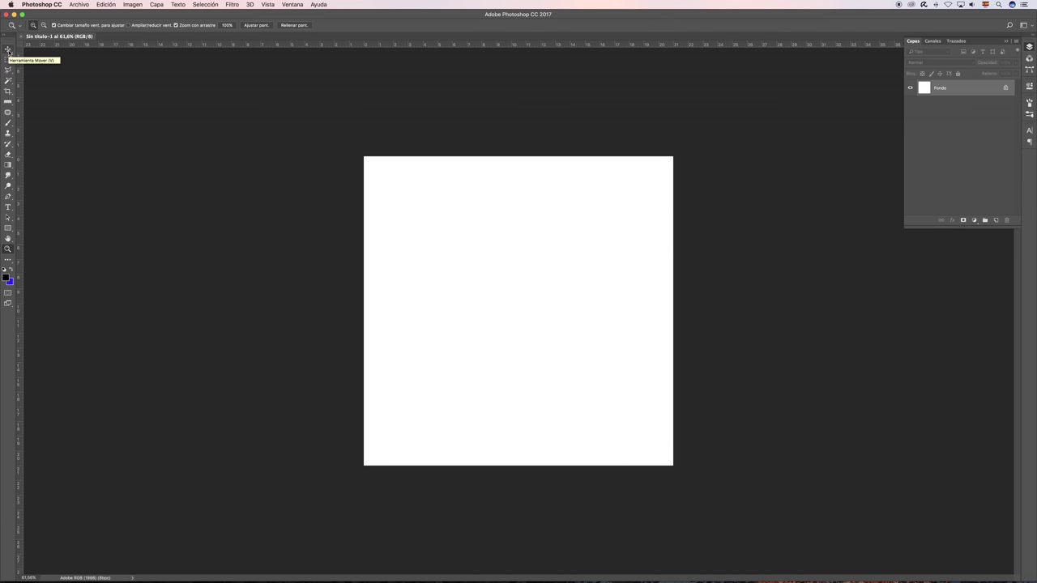
pyautogui.click(78, 6)
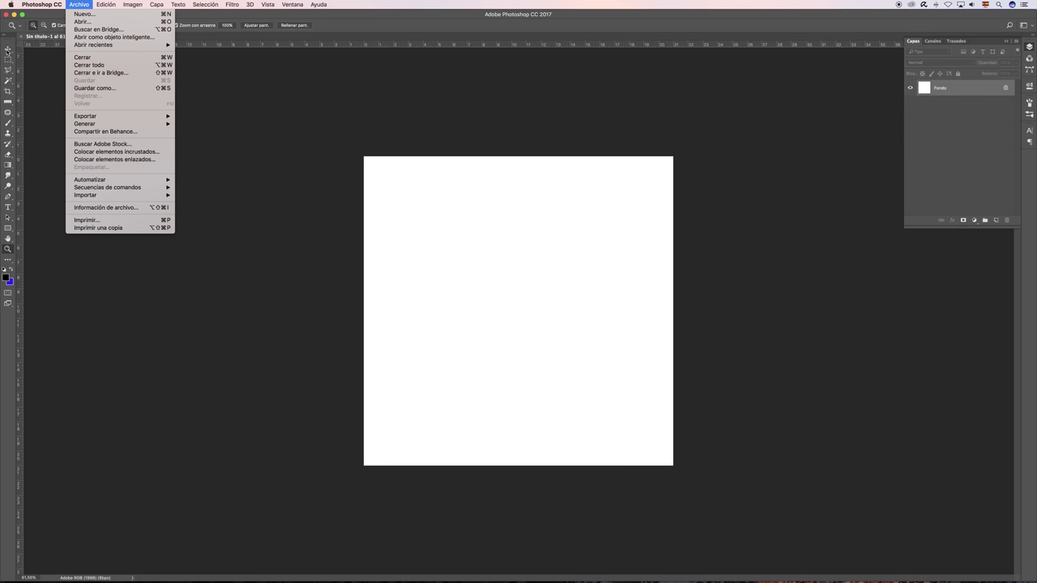
pyautogui.click(7, 52)
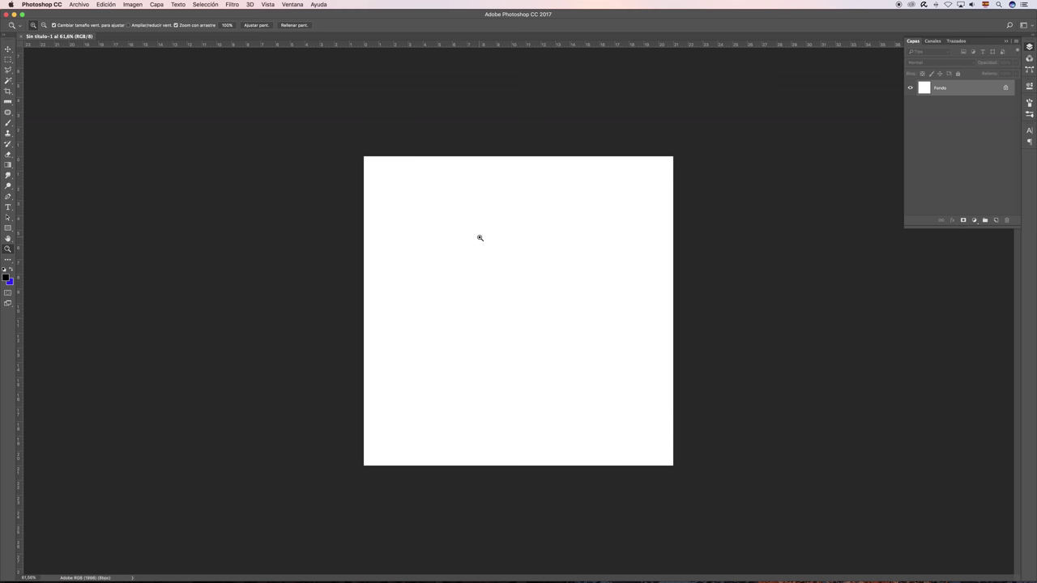
pyautogui.press('v')
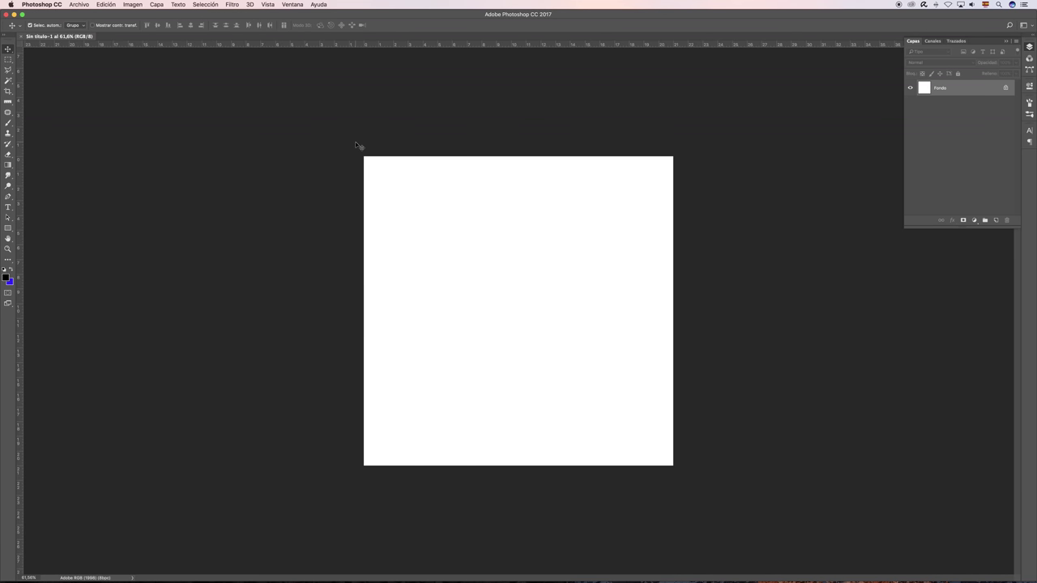
pyautogui.moveTo(366, 158)
pyautogui.mouseDown()
pyautogui.moveTo(640, 340)
pyautogui.moveTo(705, 472)
pyautogui.mouseUp()
pyautogui.click(522, 212)
pyautogui.press('z')
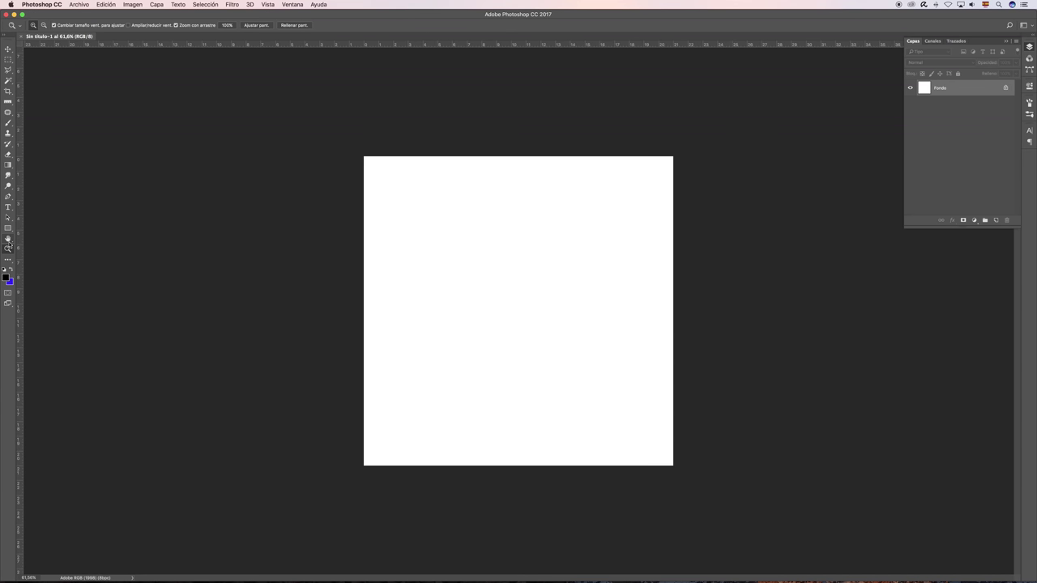
pyautogui.click(8, 50)
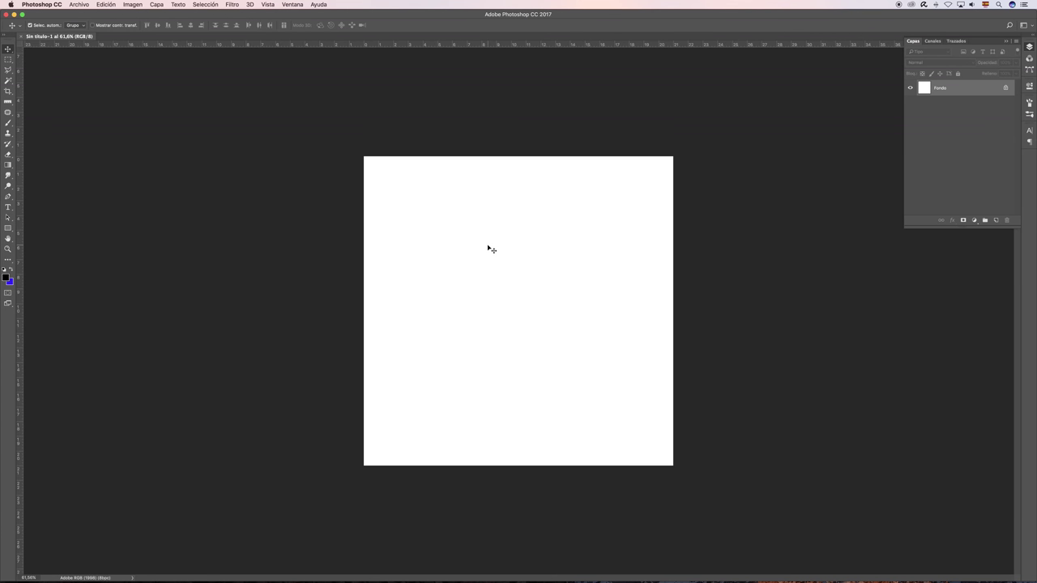
# Step the canvas zoom from 100% out to about 43%.
pyautogui.press('super+1')
pyautogui.press('super+minus')
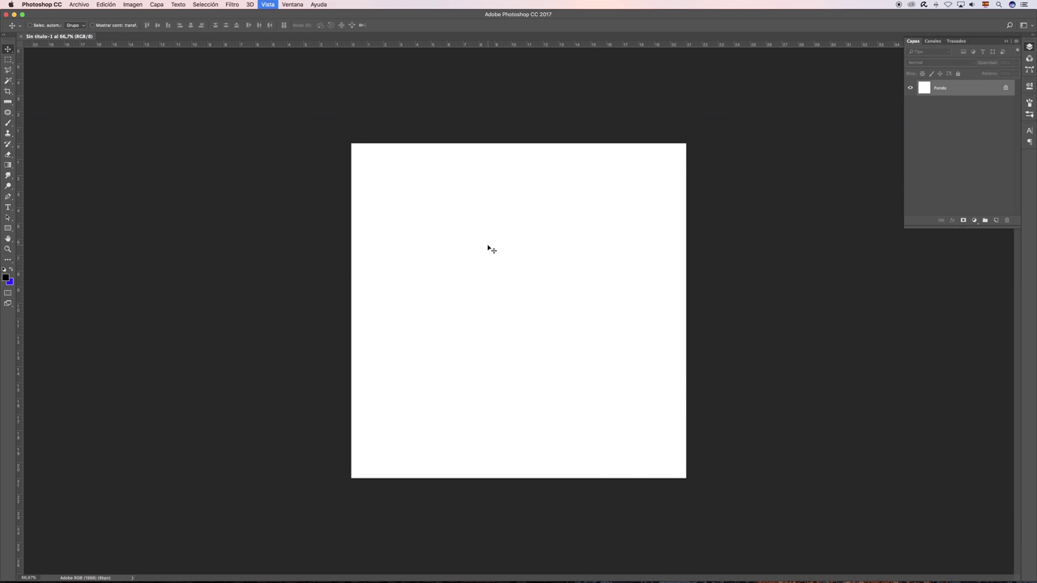
pyautogui.press('super+minus')
pyautogui.press('super+minus')
pyautogui.press('super+plus')
pyautogui.press('super+plus')
pyautogui.press('z')
pyautogui.moveTo(546, 287)
pyautogui.mouseDown()
pyautogui.moveTo(505, 287)
pyautogui.moveTo(529, 284)
pyautogui.mouseUp()
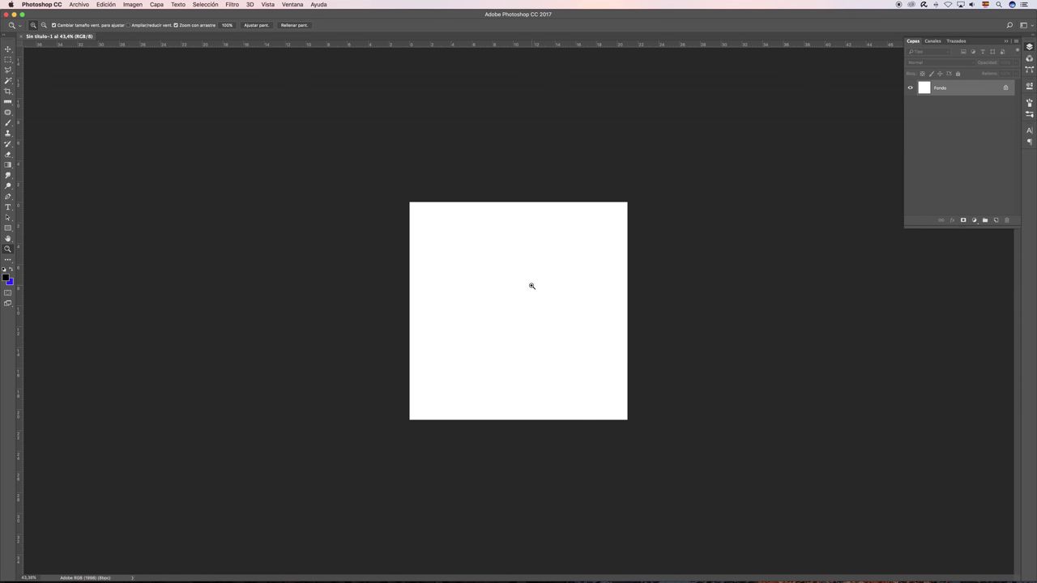
pyautogui.press('v')
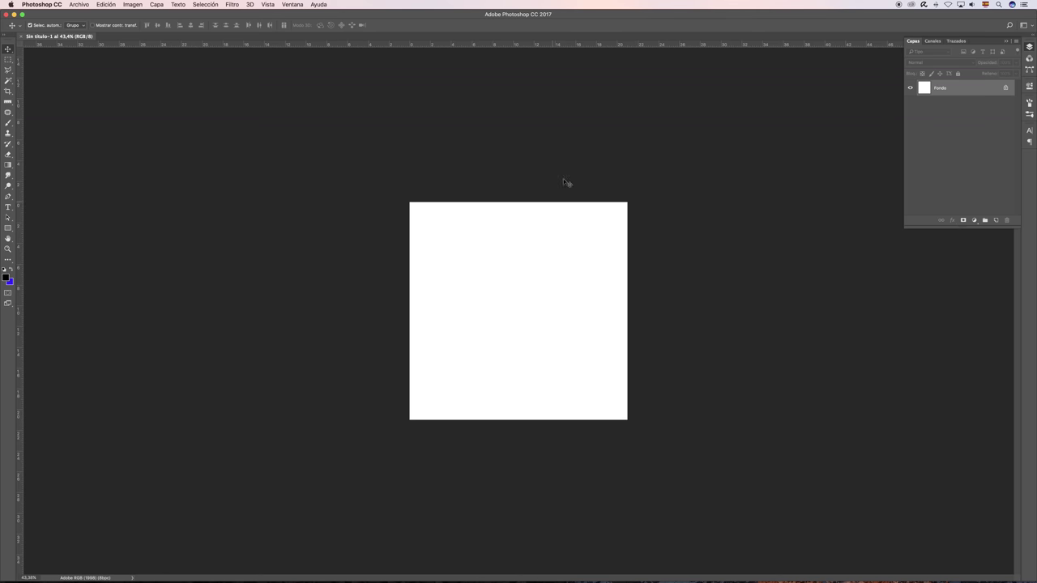
# Zoom in to 200% and pan to show the canvas's top-left corner.
pyautogui.press('super+plus')
pyautogui.press('super+minus')
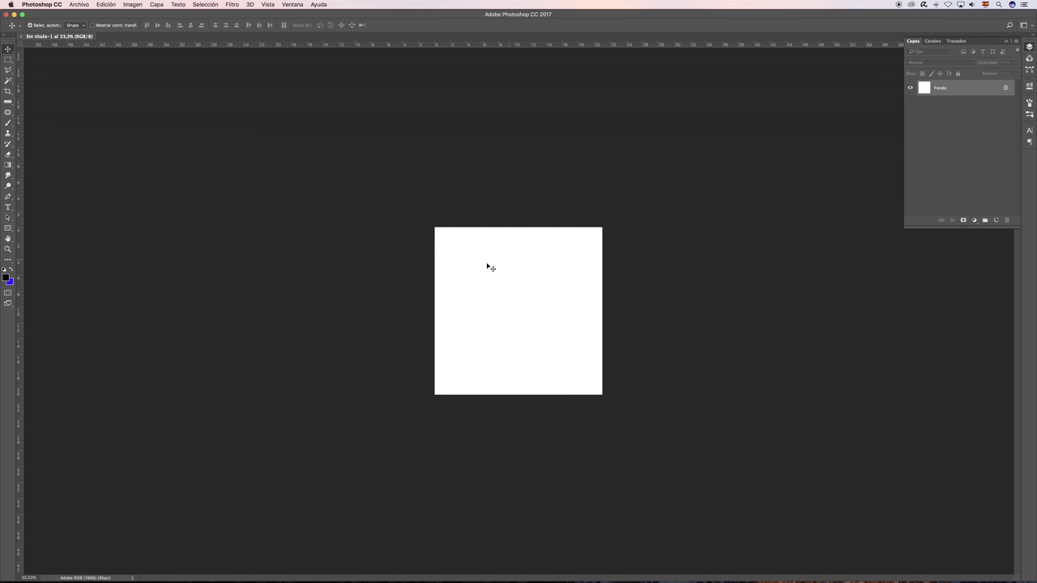
pyautogui.press('super+plus')
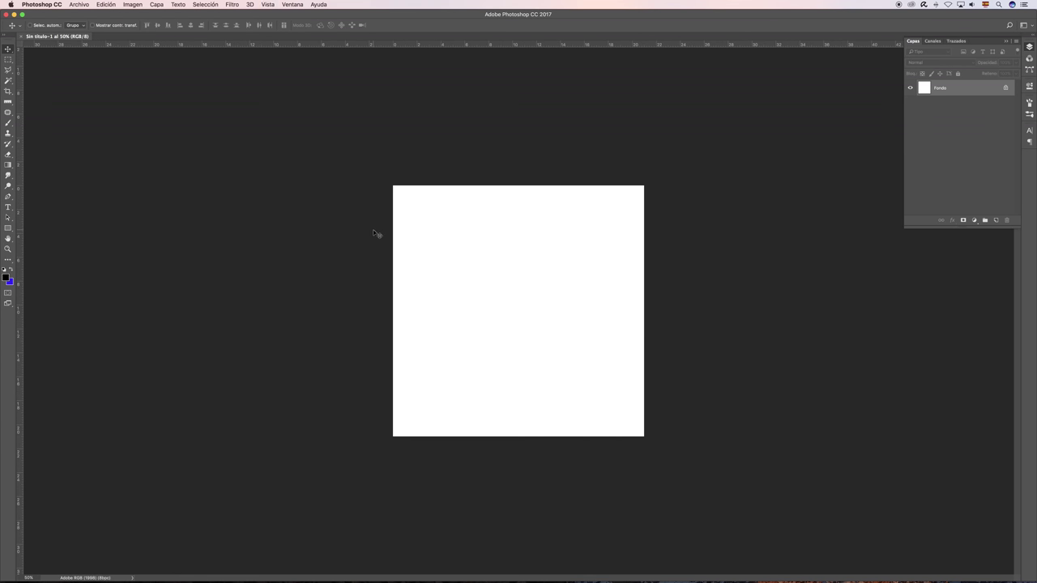
pyautogui.press('super+plus')
pyautogui.press('super+plus')
pyautogui.press('super+plus')
pyautogui.moveTo(257, 135)
pyautogui.mouseDown()
pyautogui.moveTo(381, 404)
pyautogui.moveTo(310, 365)
pyautogui.moveTo(521, 426)
pyautogui.moveTo(321, 392)
pyautogui.moveTo(343, 381)
pyautogui.moveTo(319, 396)
pyautogui.moveTo(328, 416)
pyautogui.mouseUp()
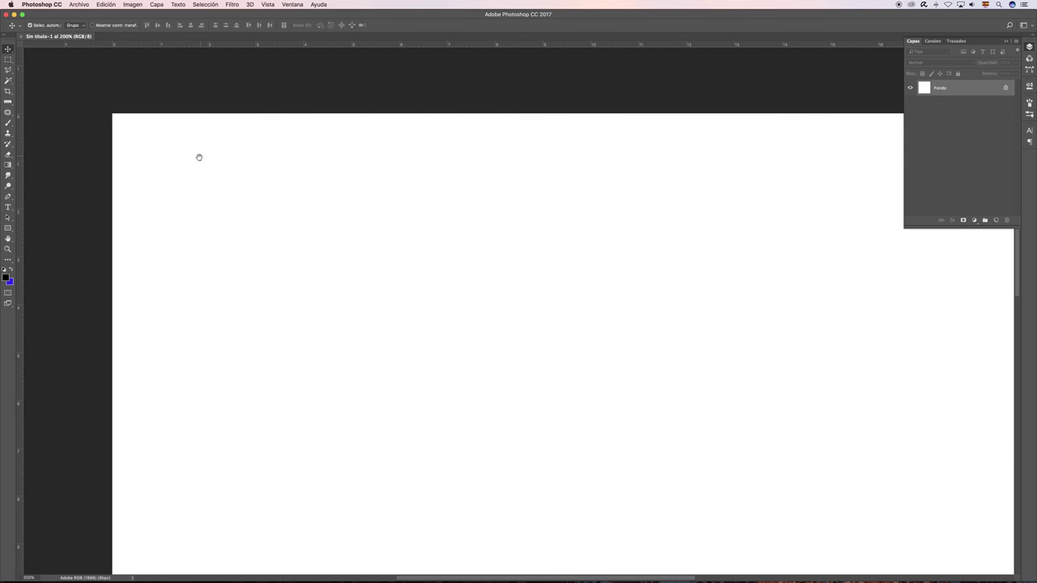
# Pan around the 200% canvas with the Hand tool, then zoom back out to 66.7%.
pyautogui.click(9, 239)
pyautogui.moveTo(116, 102)
pyautogui.mouseDown()
pyautogui.moveTo(187, 111)
pyautogui.moveTo(141, 162)
pyautogui.moveTo(149, 110)
pyautogui.mouseUp()
pyautogui.click(8, 50)
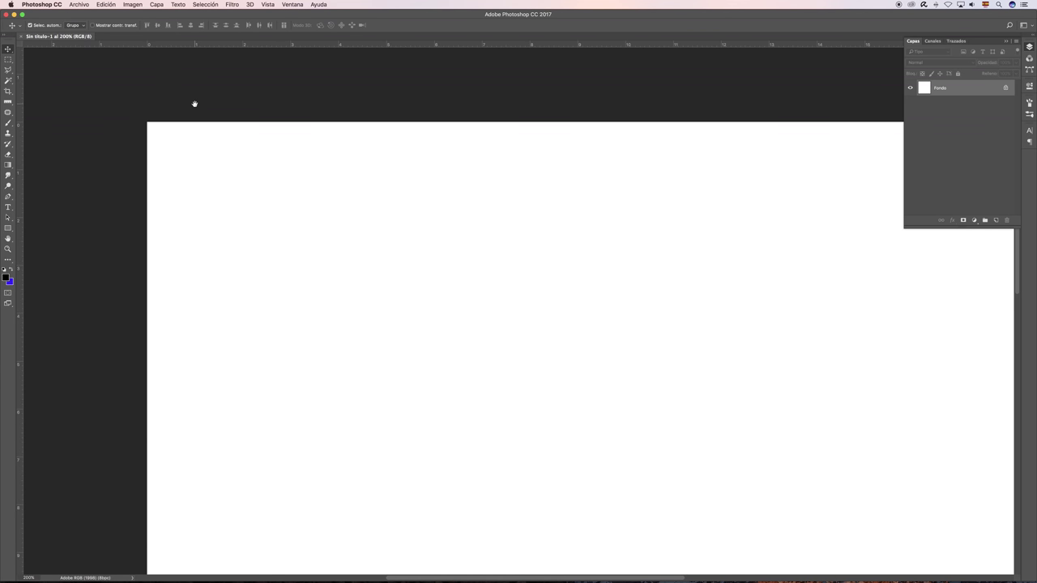
pyautogui.hscroll(10, 500, 185)
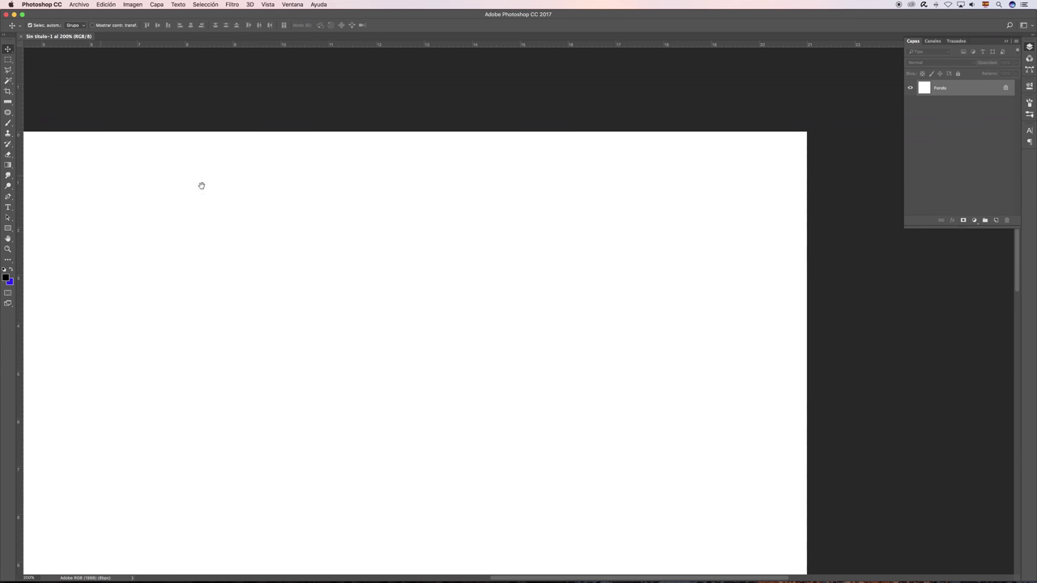
pyautogui.moveTo(643, 128); pyautogui.dragTo(720, 119)
pyautogui.moveTo(167, 155)
pyautogui.mouseDown()
pyautogui.moveTo(488, 103)
pyautogui.moveTo(523, 67)
pyautogui.moveTo(558, 62)
pyautogui.moveTo(567, 46)
pyautogui.mouseUp()
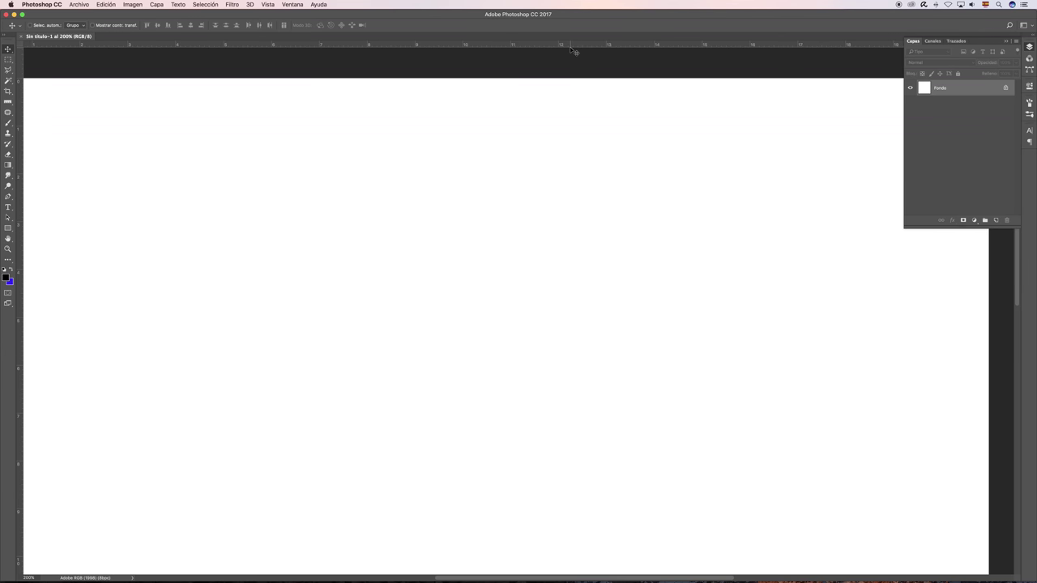
pyautogui.press('super+minus')
pyautogui.press('super+minus')
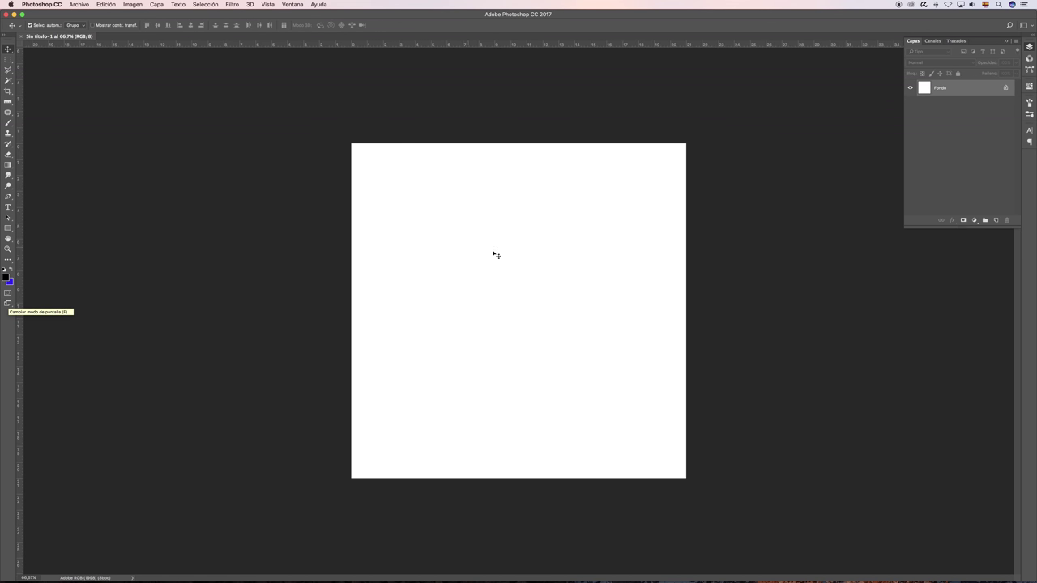
pyautogui.press('f')
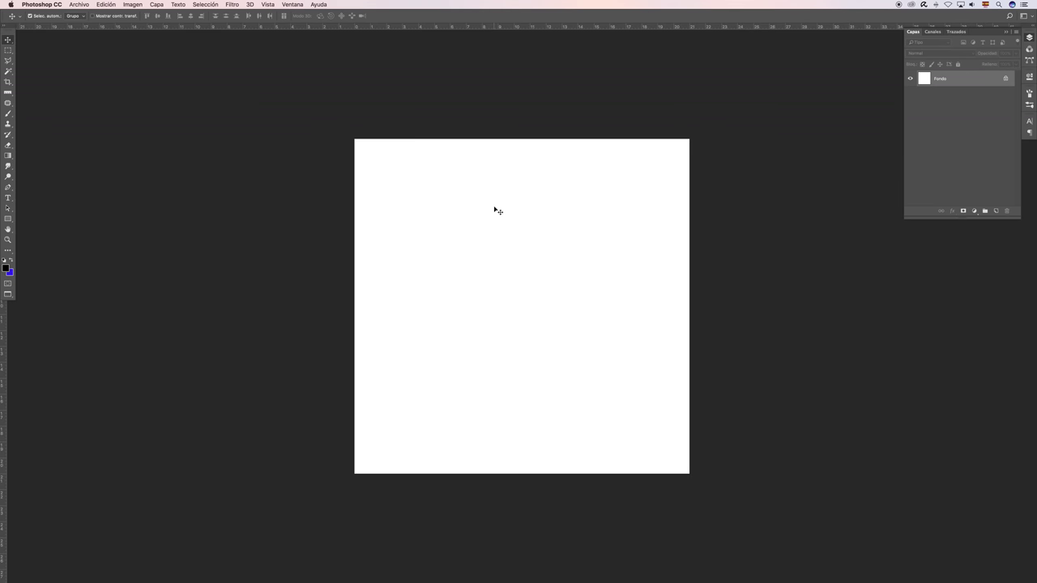
pyautogui.press('f')
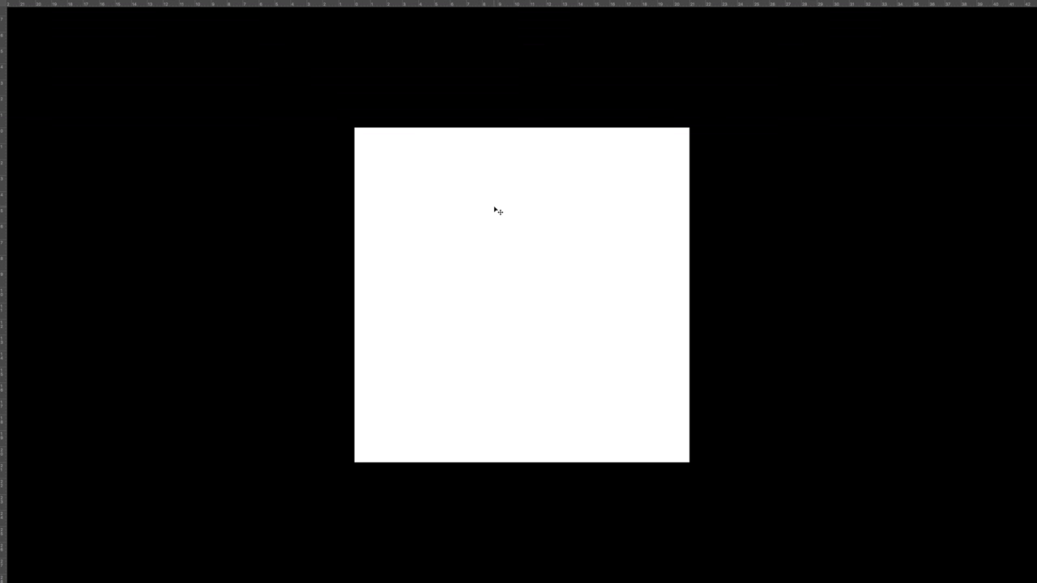
pyautogui.press('f')
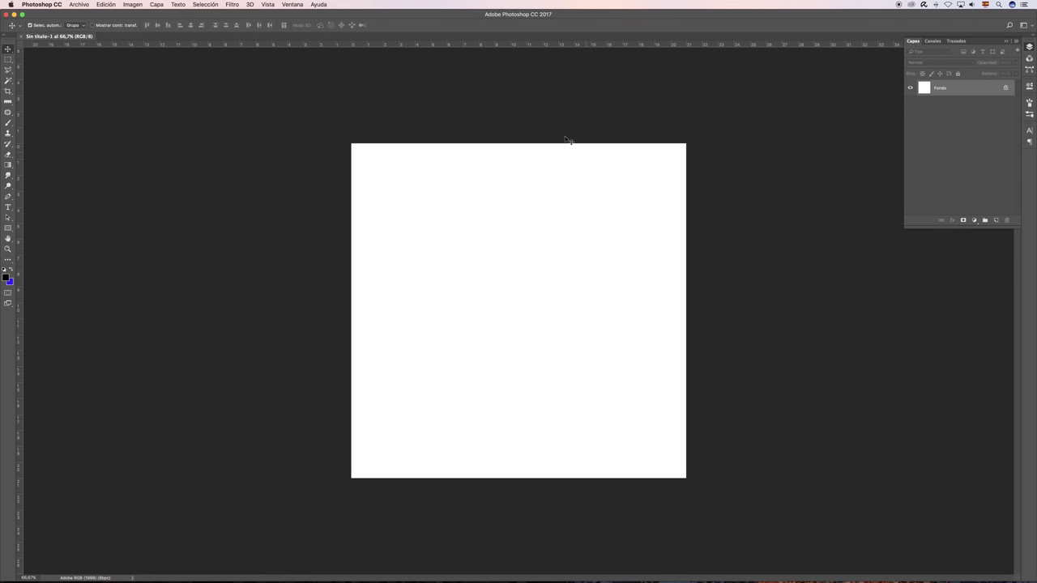
pyautogui.click(8, 303)
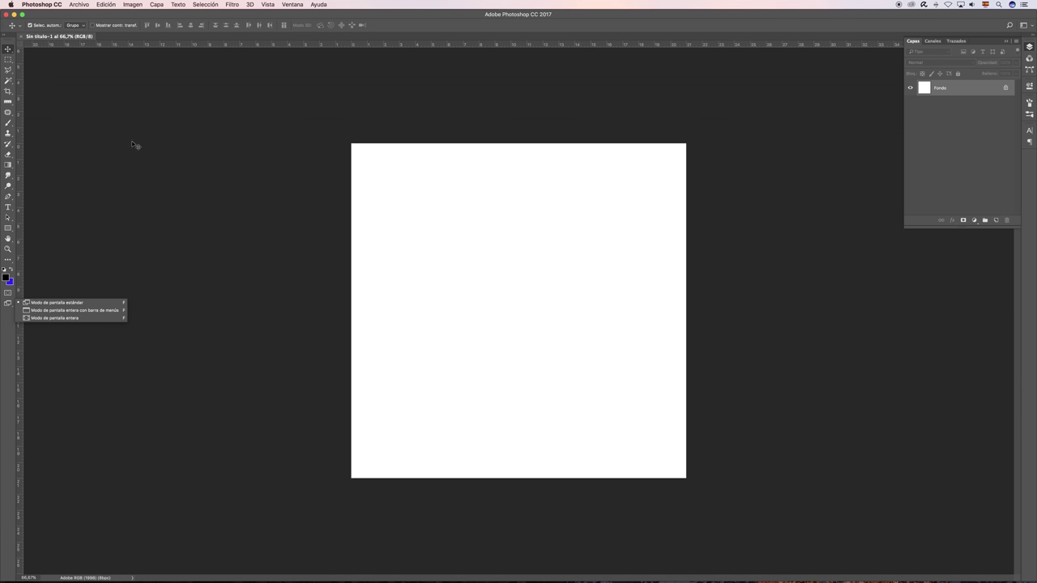
pyautogui.click(135, 101)
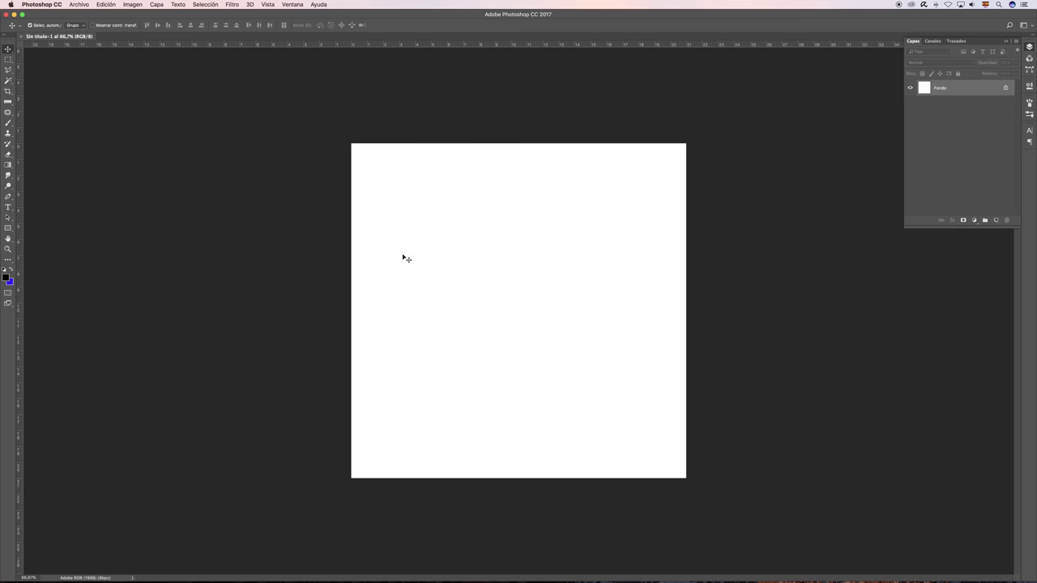
# Switch to Full Screen Mode with Menu Bar and pan the canvas back to centre.
pyautogui.press('f')
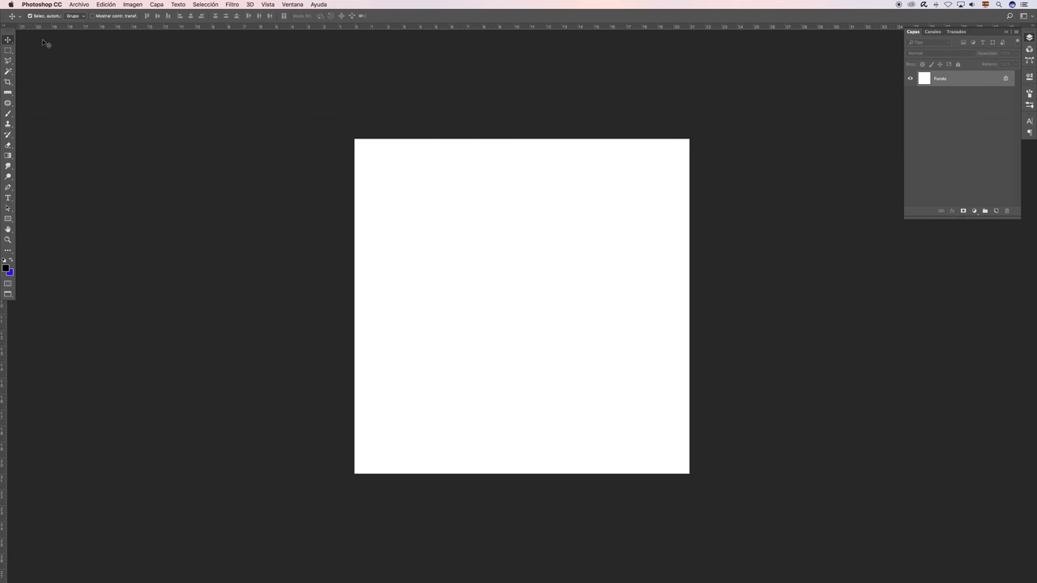
pyautogui.moveTo(681, 298)
pyautogui.mouseDown()
pyautogui.moveTo(333, 295)
pyautogui.moveTo(768, 265)
pyautogui.mouseUp()
pyautogui.moveTo(653, 121); pyautogui.dragTo(316, 169)
pyautogui.moveTo(457, 303); pyautogui.dragTo(709, 243)
pyautogui.moveTo(535, 153); pyautogui.dragTo(516, 247)
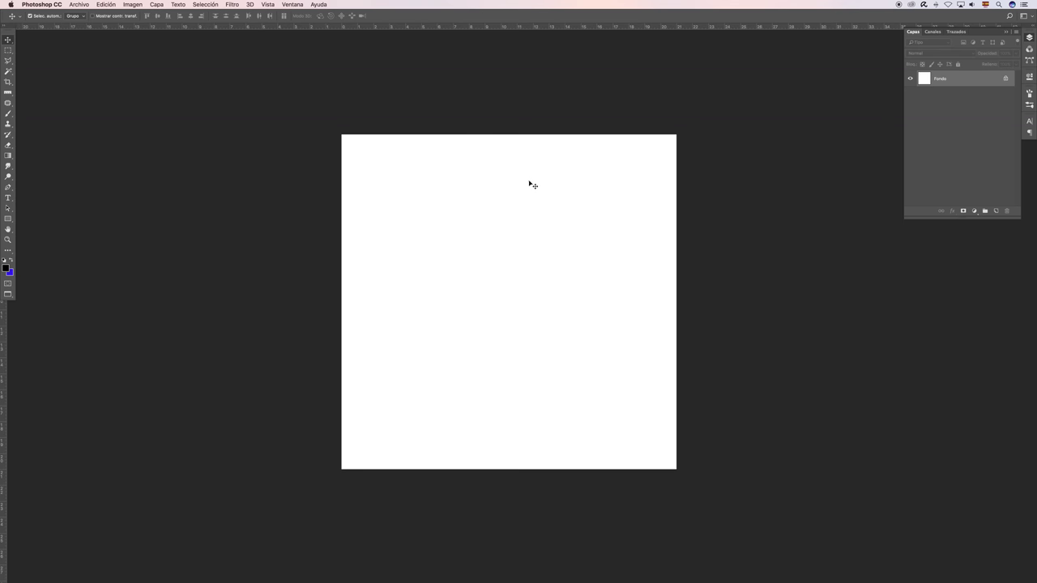
# Zoom in on the canvas's top-left corner, then zoom back out and pan the page up-left.
pyautogui.press('z')
pyautogui.click(371, 137)
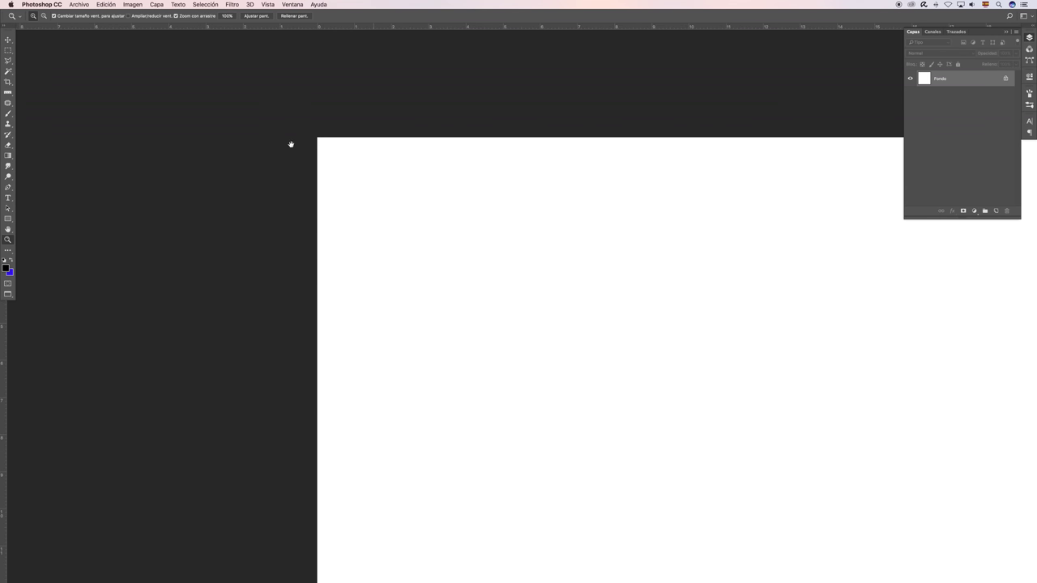
pyautogui.moveTo(291, 144); pyautogui.dragTo(226, 162)
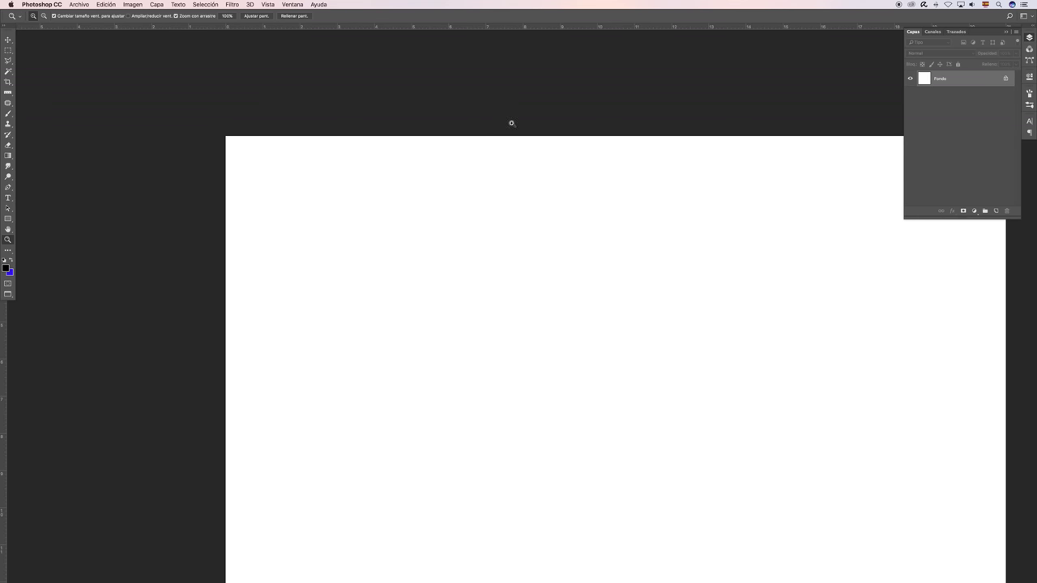
pyautogui.press('super+minus')
pyautogui.press('v')
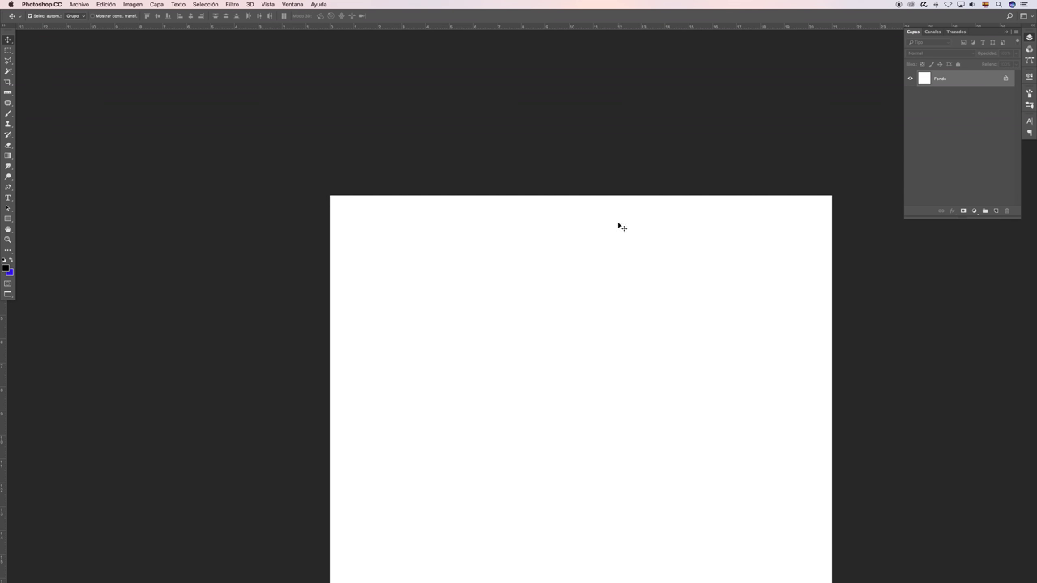
pyautogui.moveTo(622, 354); pyautogui.dragTo(522, 214)
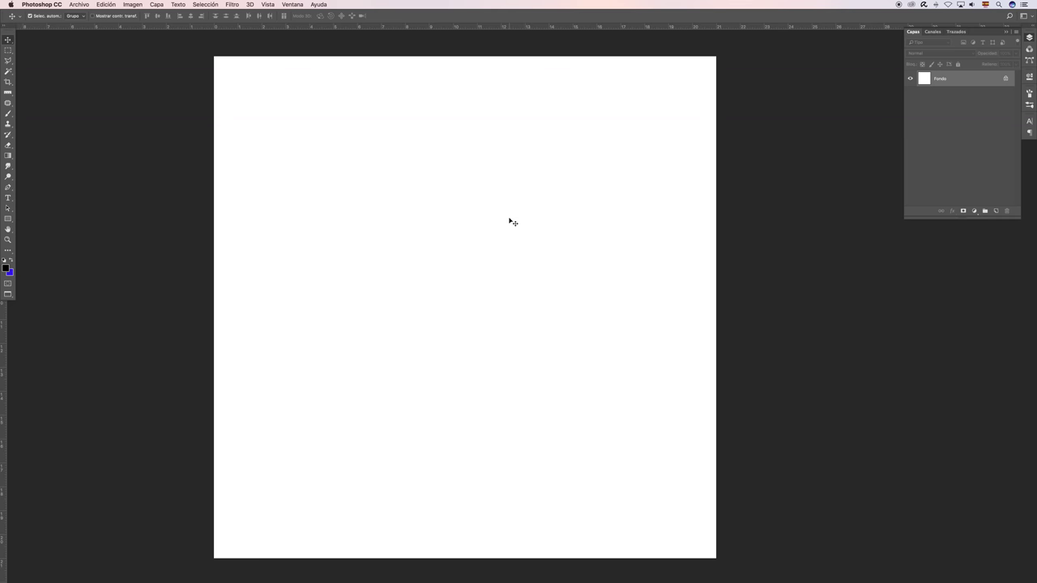